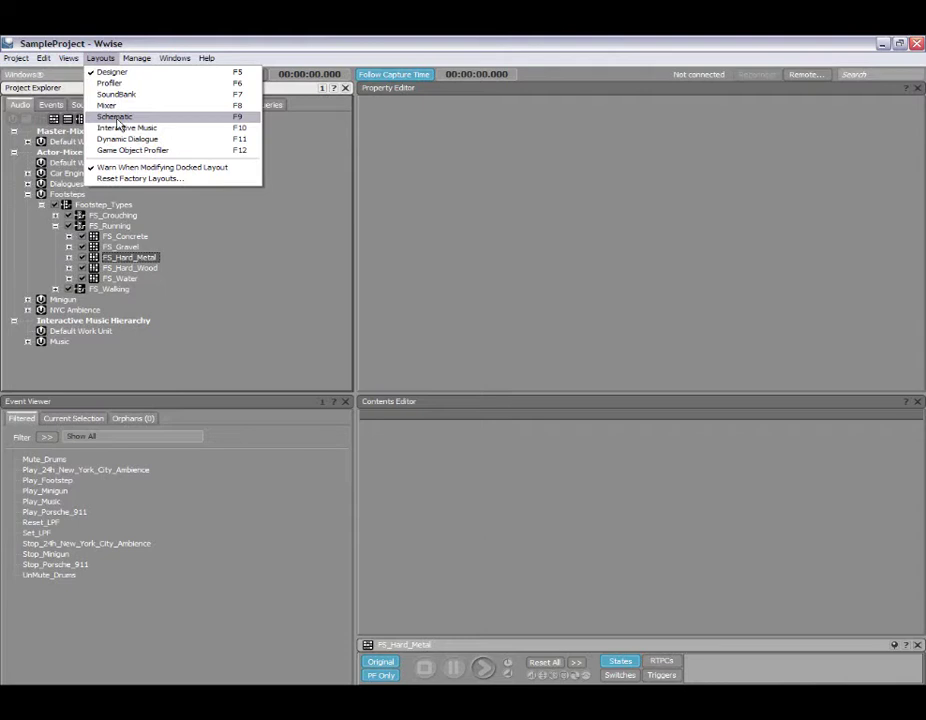
Step: Load the Schematic layout (F9) to map the bus hierarchy from Master Control Bus down
left_click(116, 118)
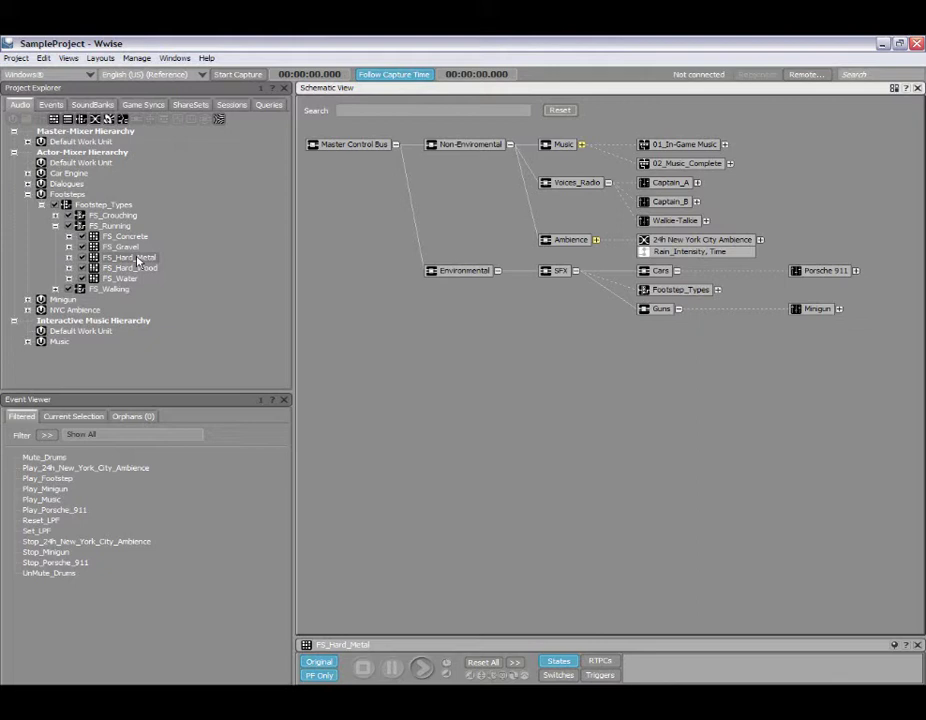
Step: Put FS_Hard_Metal alone in the Schematic View and expand its four Footstep_Running_Hardmetal sounds
left_click_drag(125, 260, 201, 267)
left_click_drag(445, 355, 442, 353)
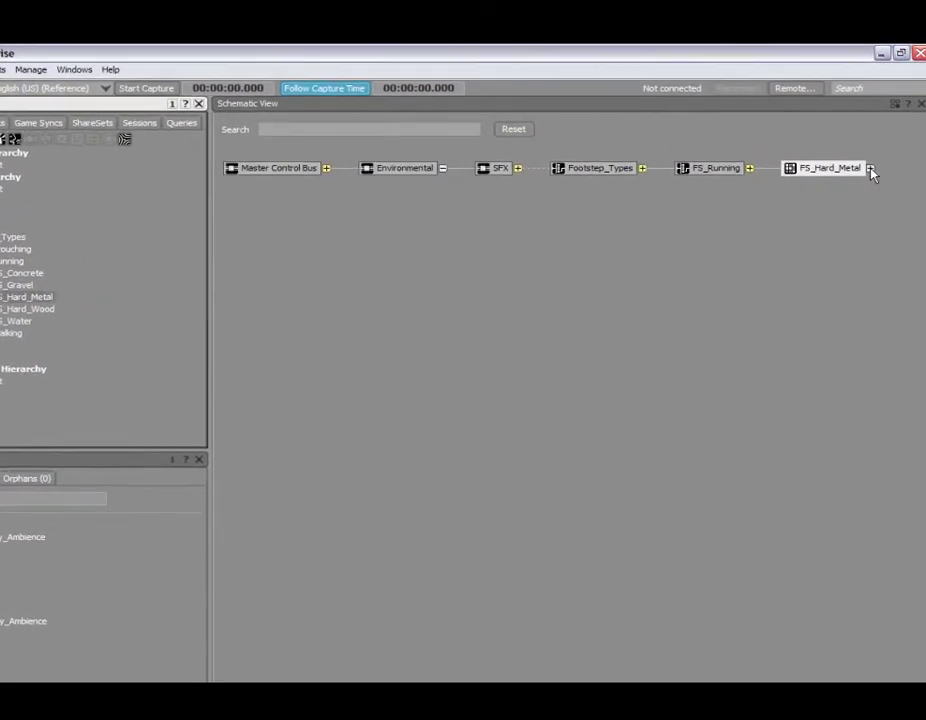
left_click(872, 173)
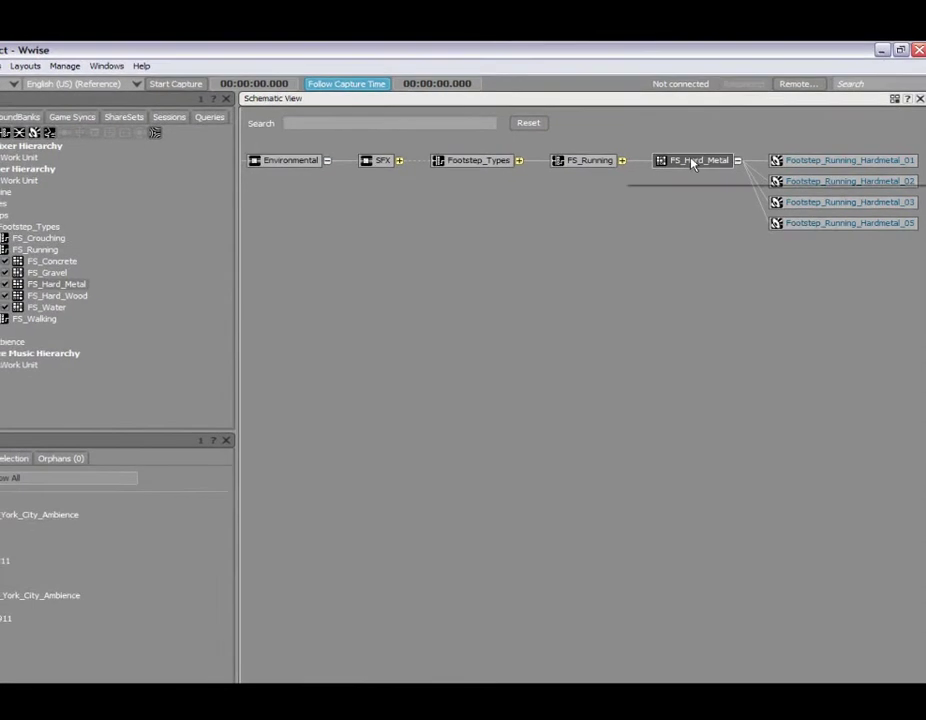
double_click(703, 155)
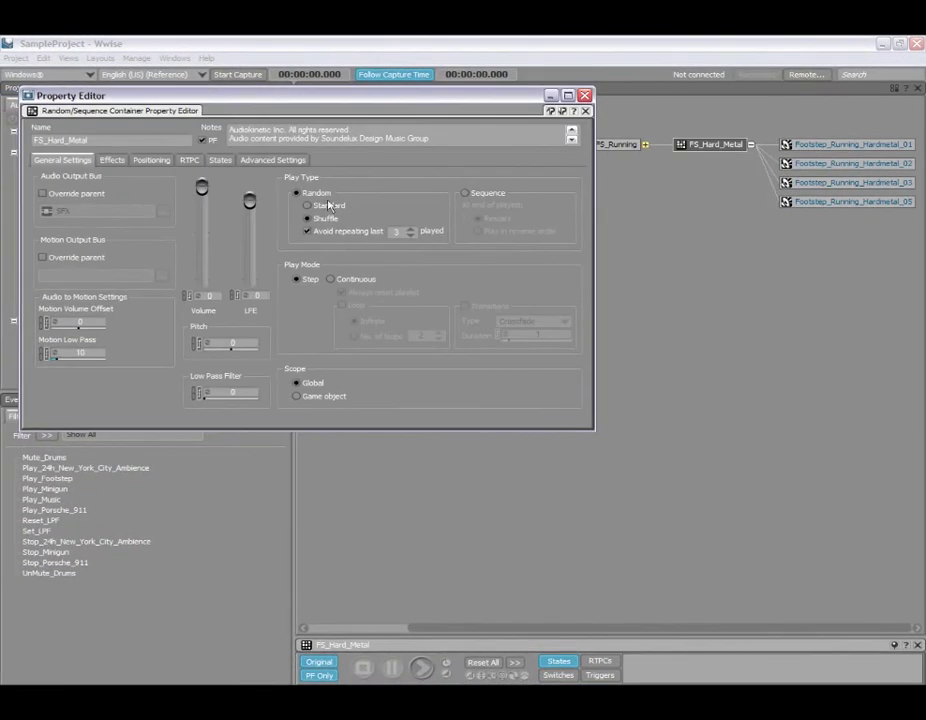
left_click(822, 145)
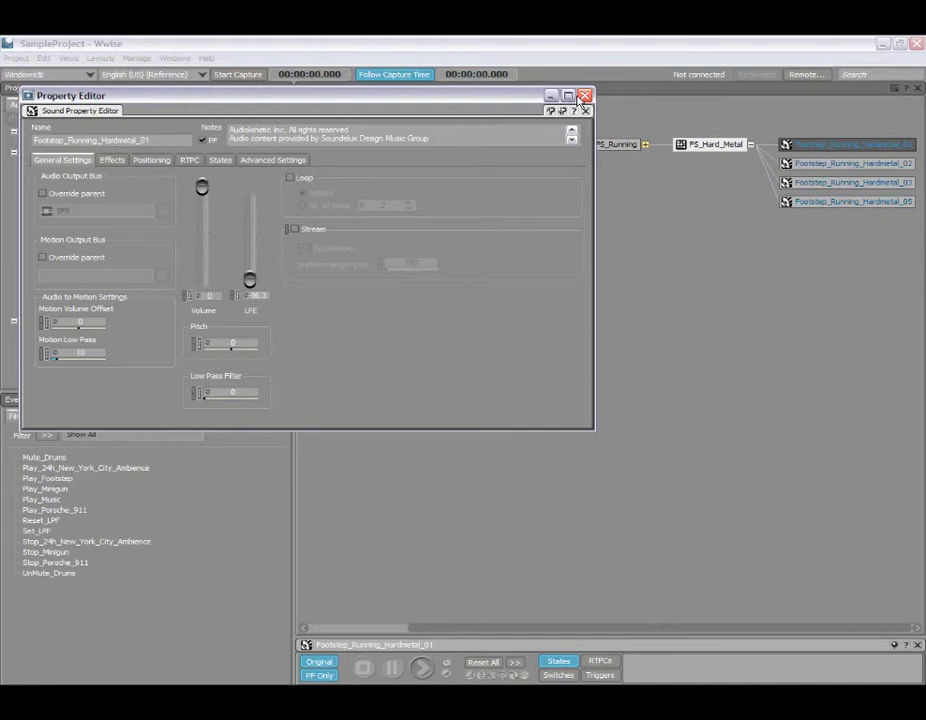
left_click(586, 97)
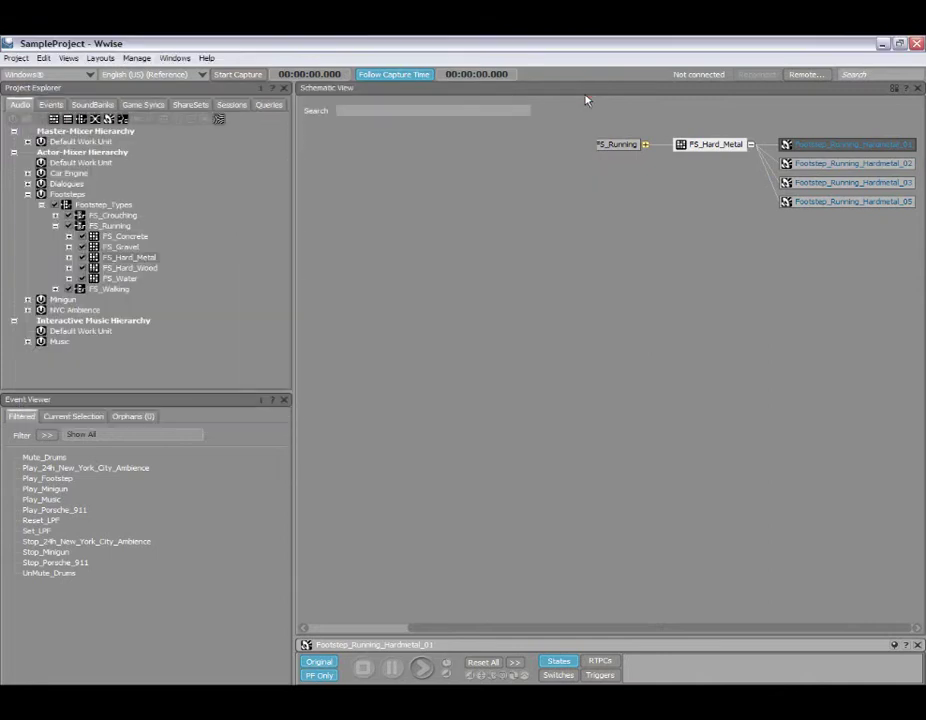
right_click(684, 147)
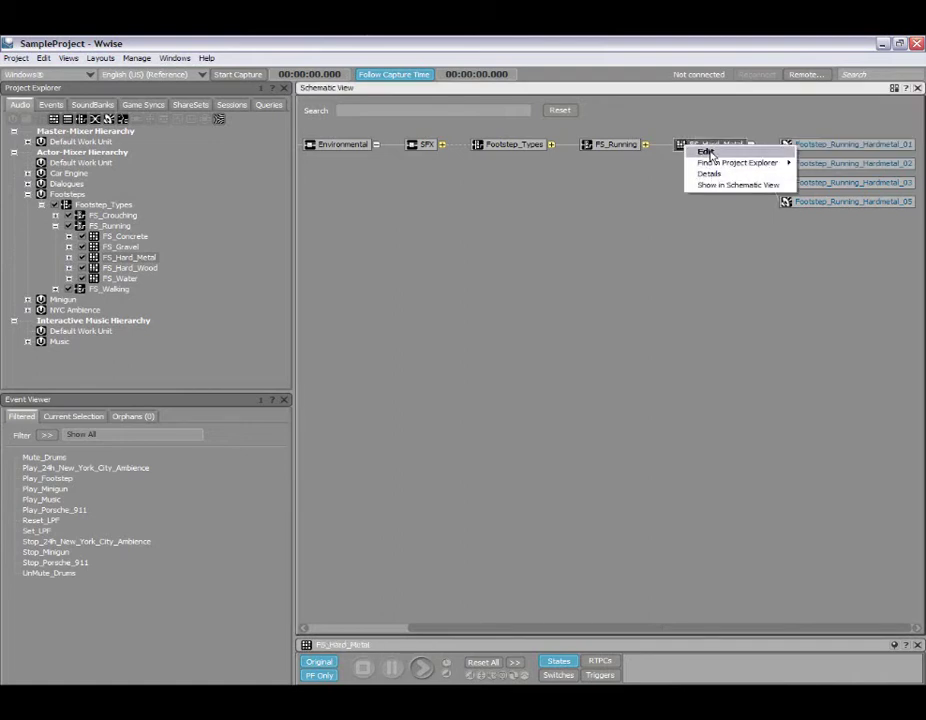
mouse_move(709, 165)
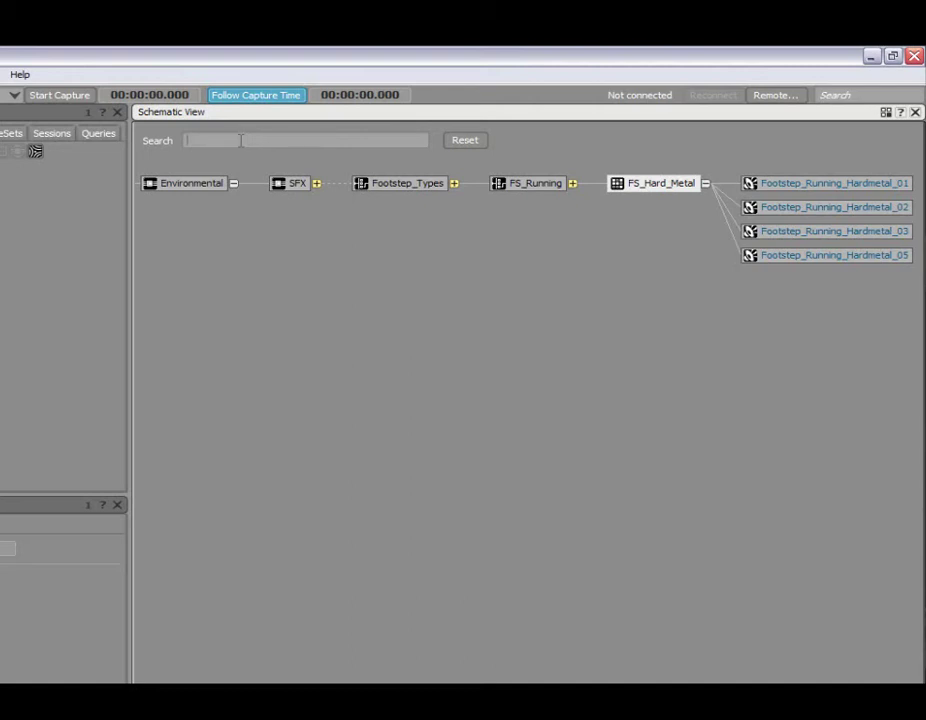
Step: Filter the schematic by 'gu', expand Guns to the Minigun sounds, then clear the search
type("gun")
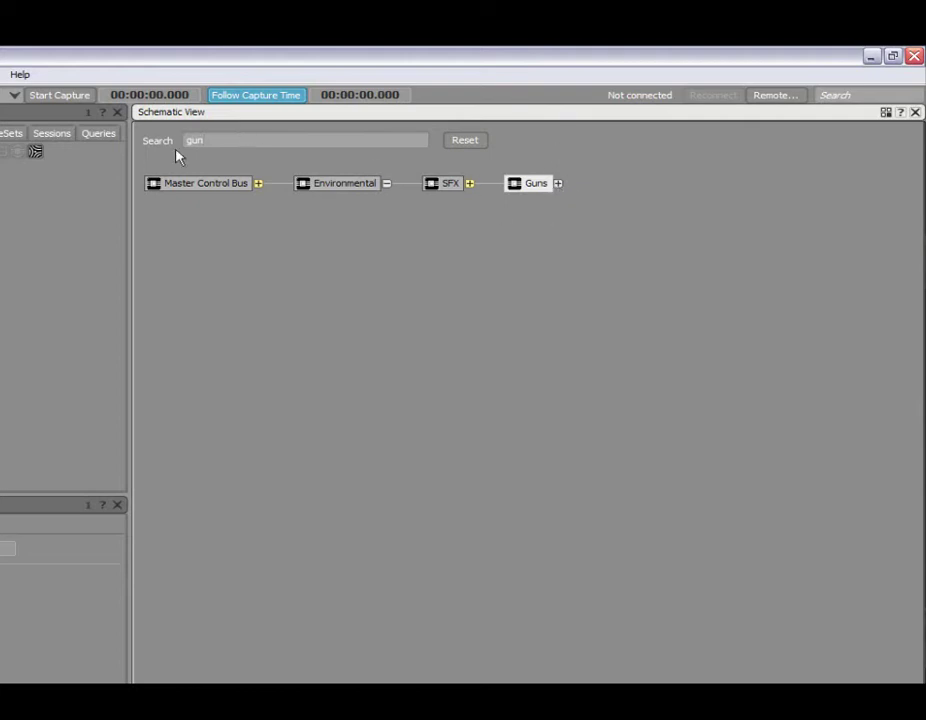
left_click(558, 183)
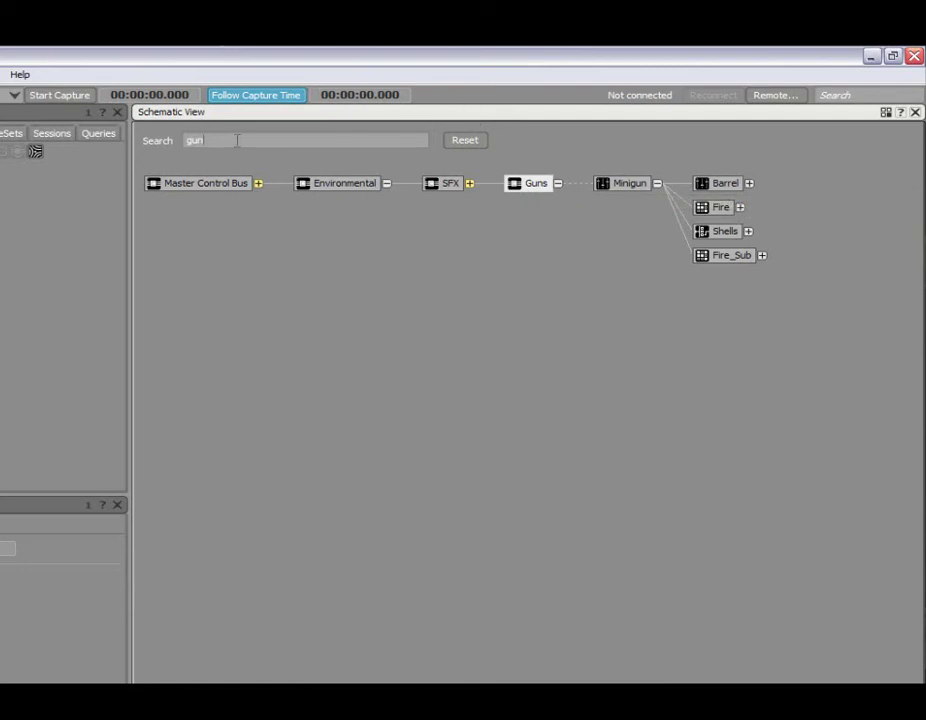
key("BackSpace")
key("BackSpace")
key("BackSpace")
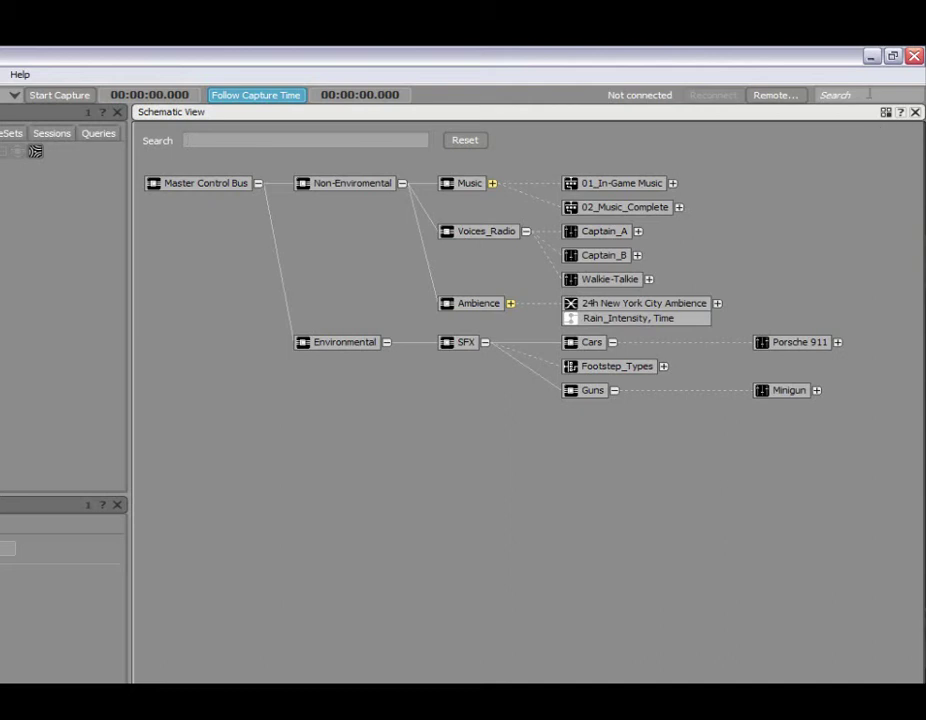
left_click(822, 95)
type("gu")
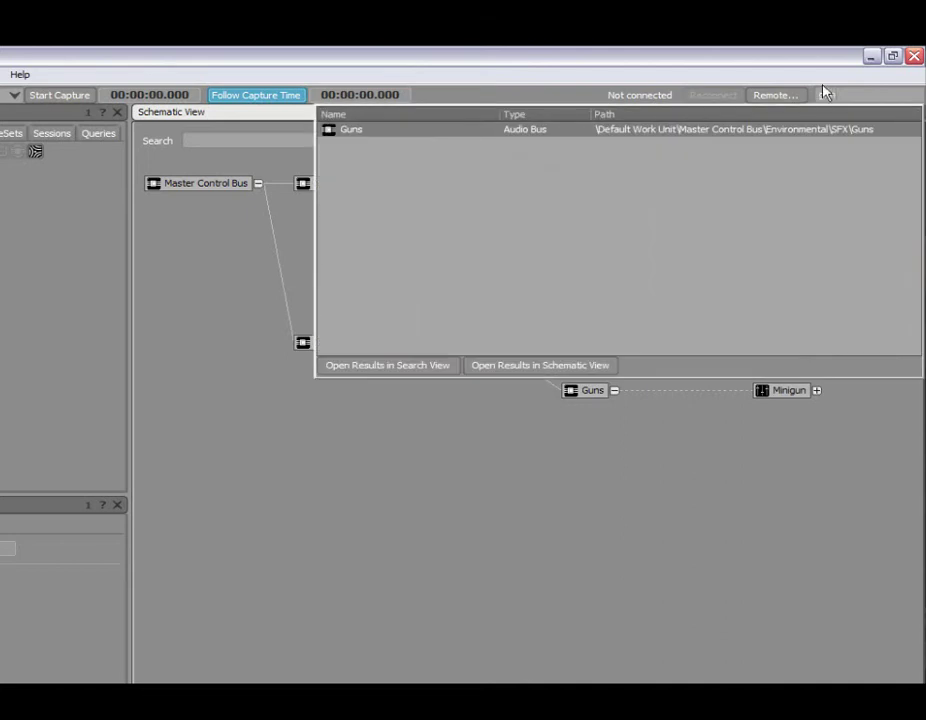
type("n")
left_click(541, 366)
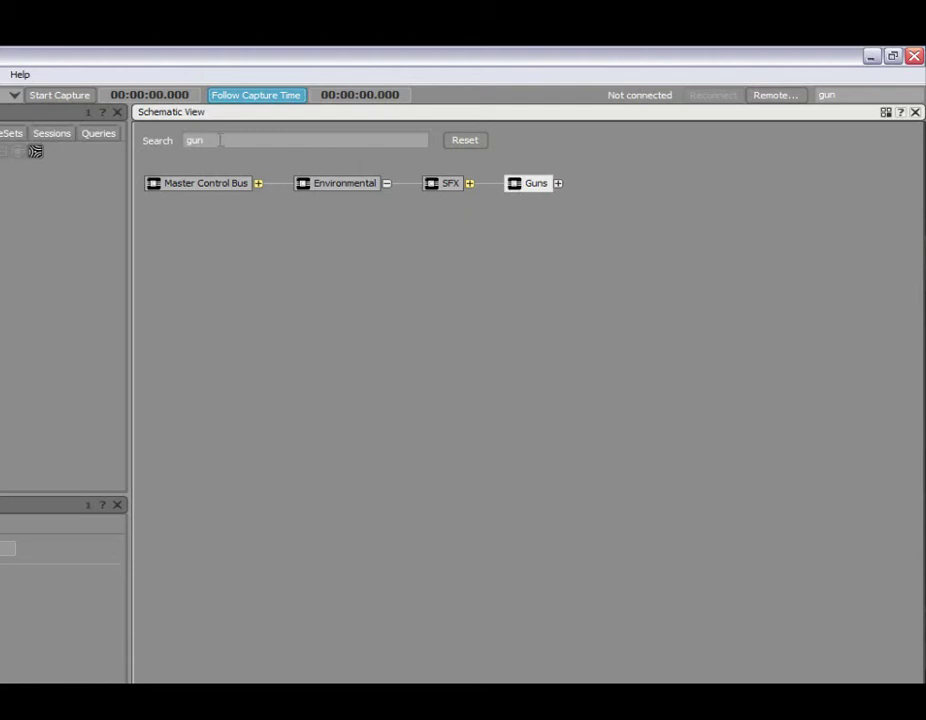
left_click(474, 142)
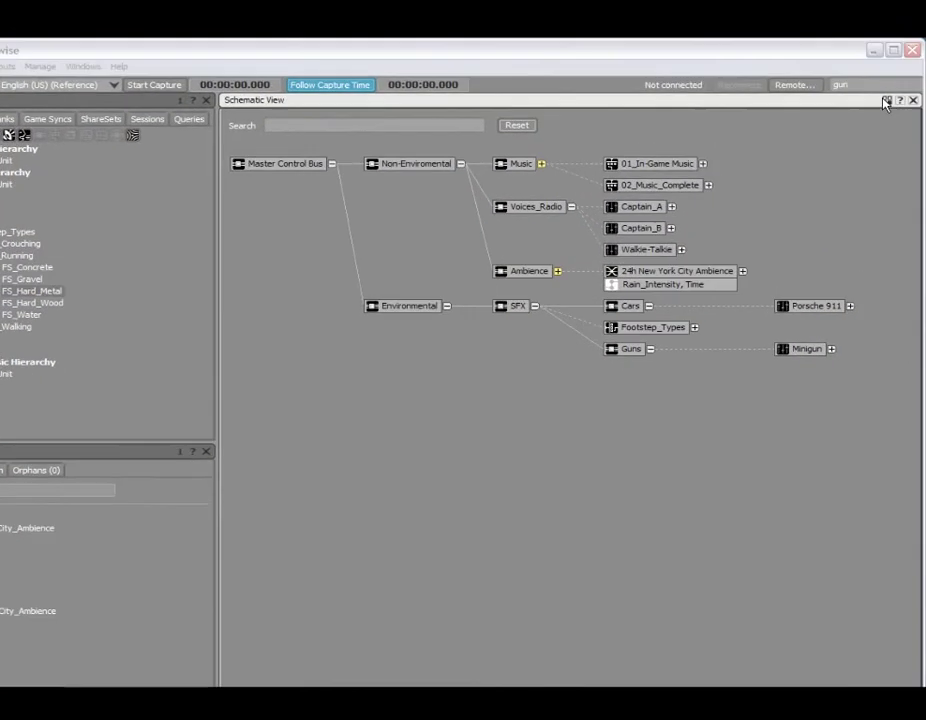
Step: Show Volume instead of Game Parameters on schematic nodes via Schematic View Settings
left_click(891, 92)
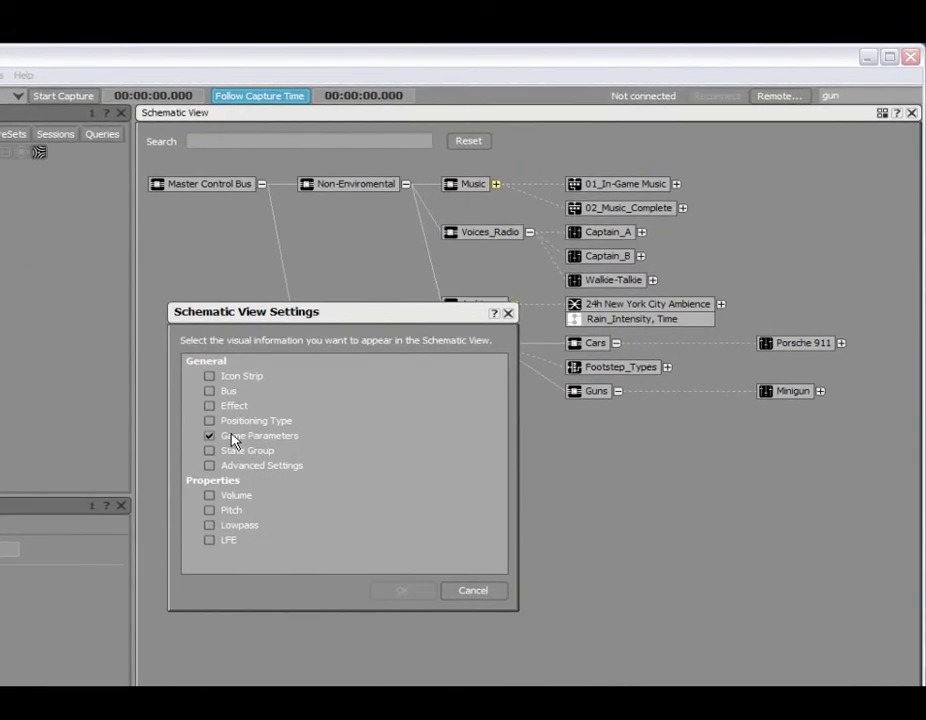
left_click(228, 438)
left_click(243, 505)
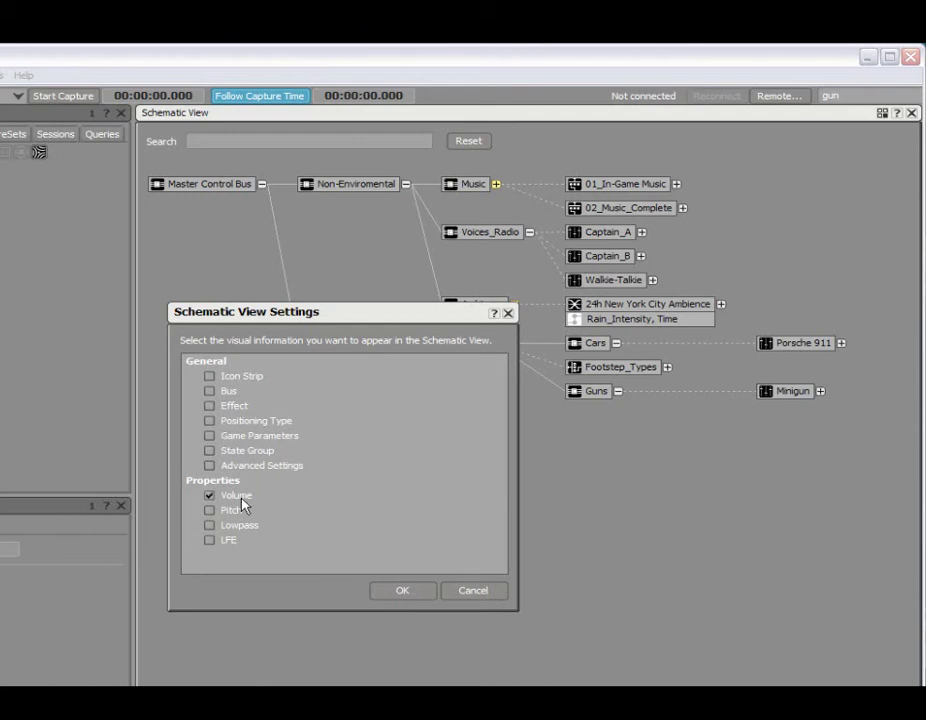
left_click(389, 591)
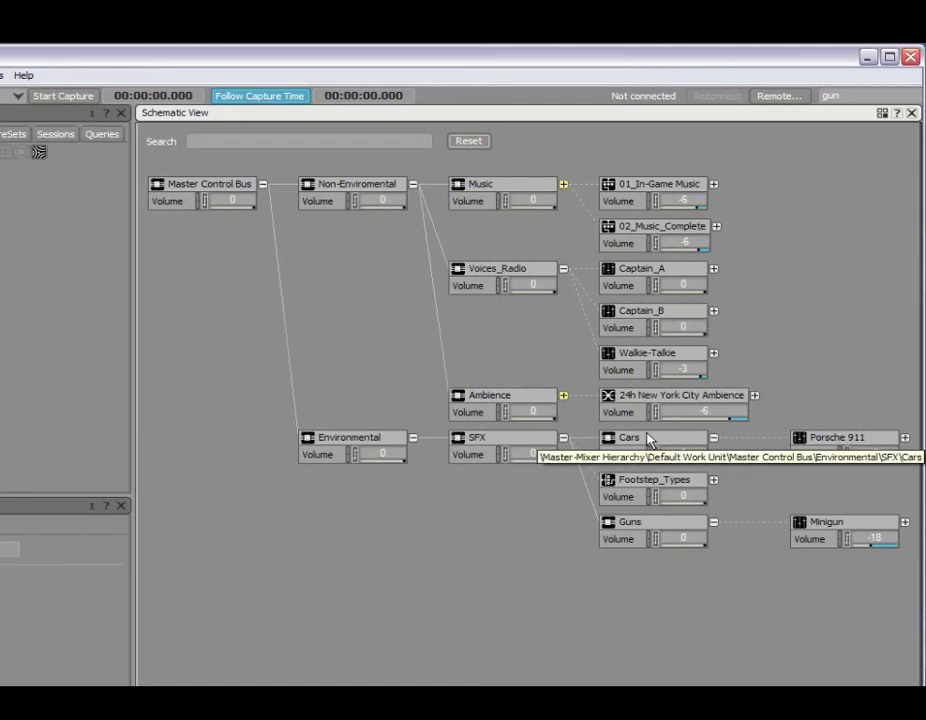
Step: Lower the Porsche 911 Engine sound's volume to -33 in the schematic
left_click(904, 438)
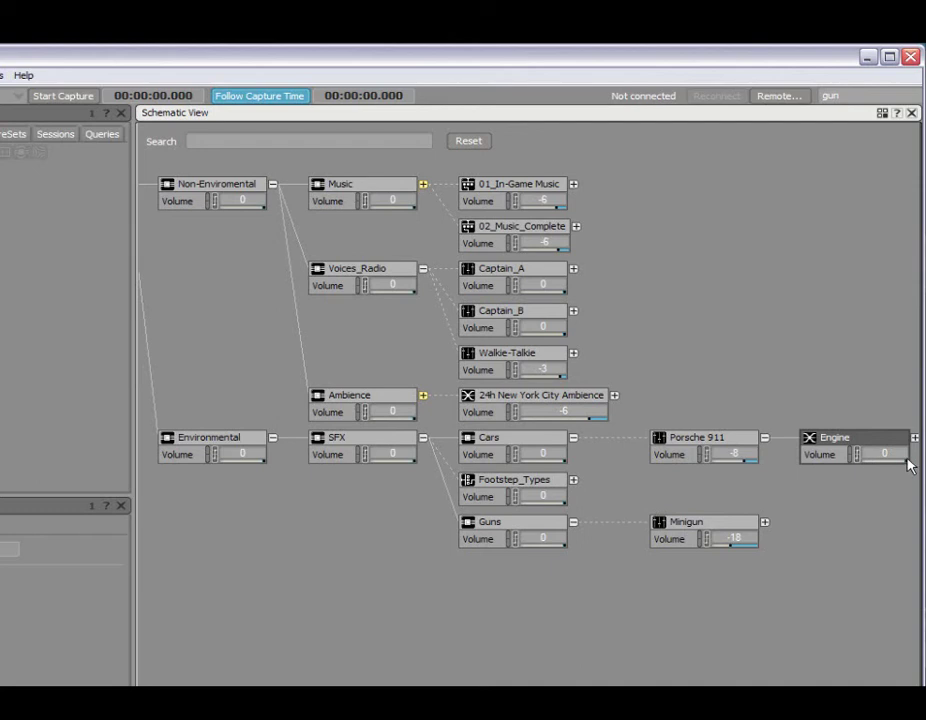
mouse_move(907, 468)
left_mouse_down()
mouse_move(787, 472)
mouse_move(915, 472)
mouse_move(895, 470)
left_mouse_up()
left_click(484, 142)
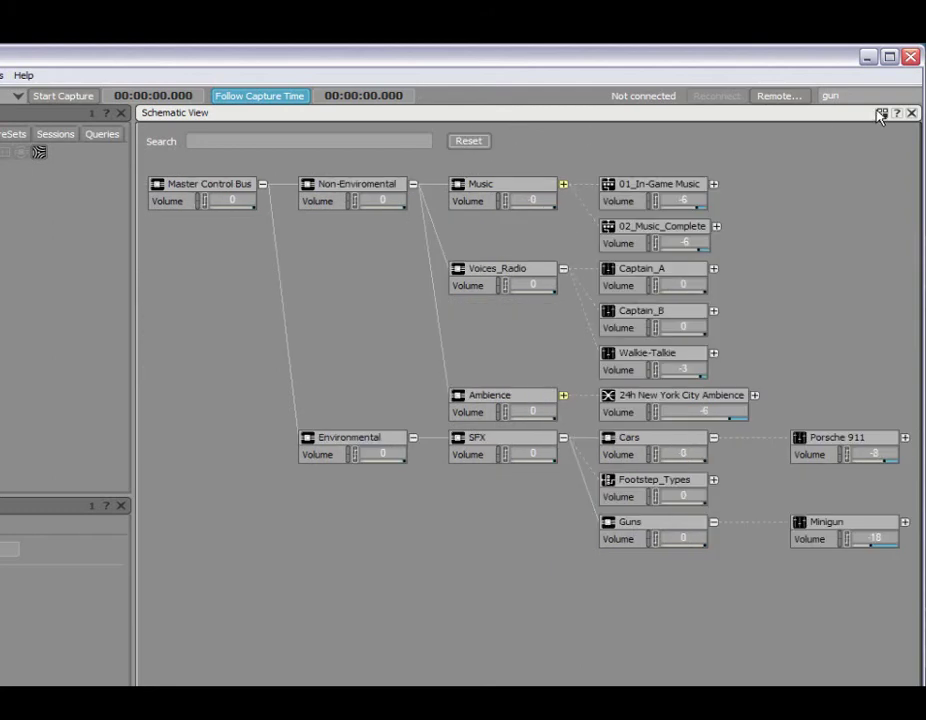
Step: Replace the Volume display with Positioning Type in the Schematic View Settings
left_click(882, 114)
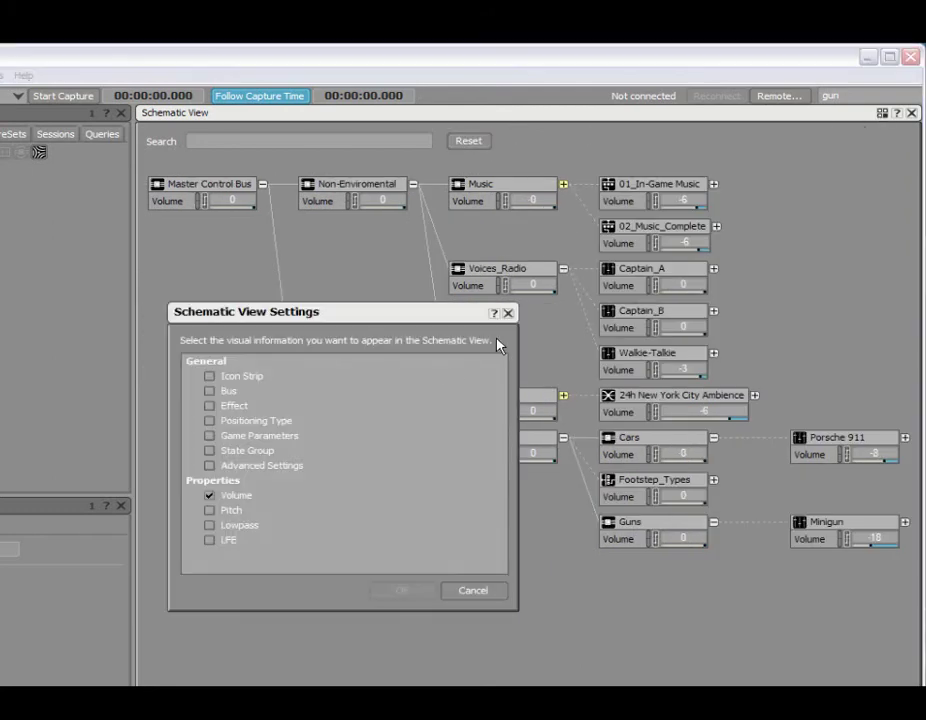
left_click(277, 423)
left_click(233, 497)
left_click(407, 592)
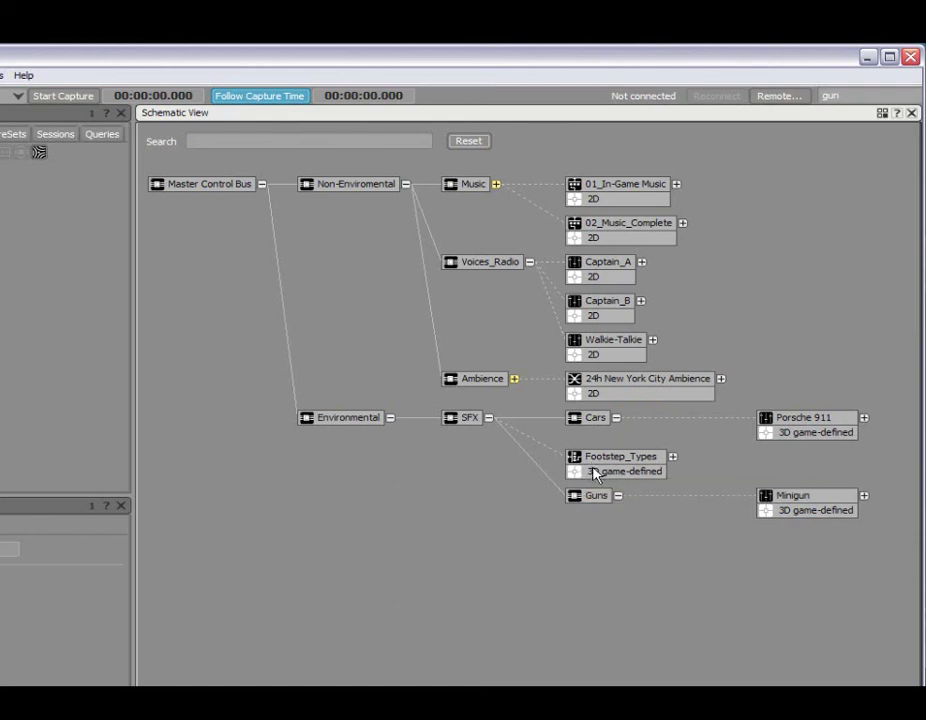
Step: Replace the Positioning Type display with Icon Strip in the Schematic View Settings
left_click(882, 113)
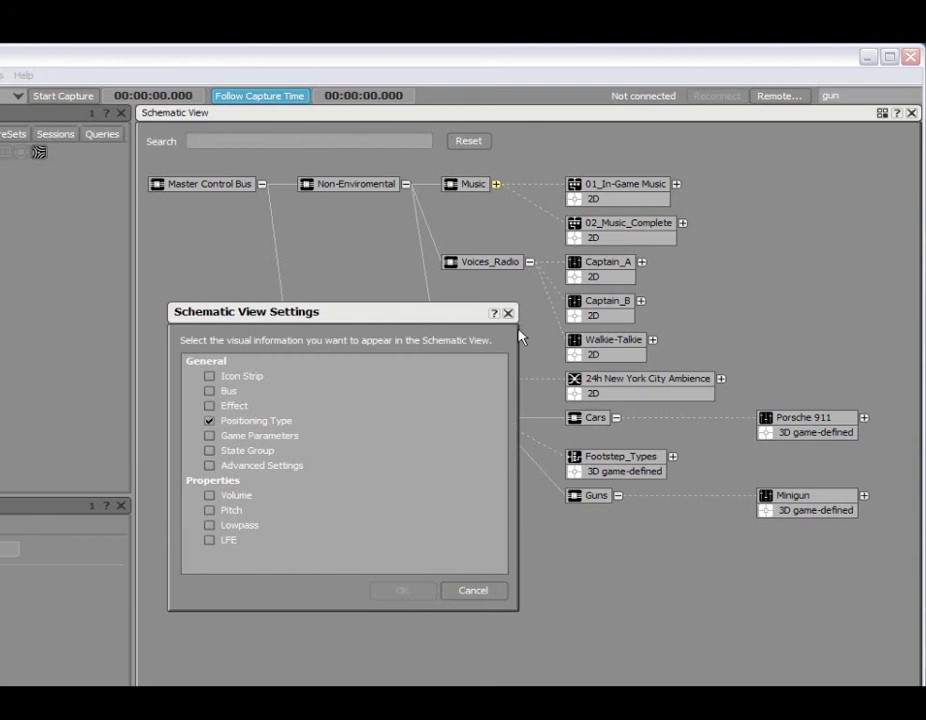
left_click(255, 423)
left_click(397, 592)
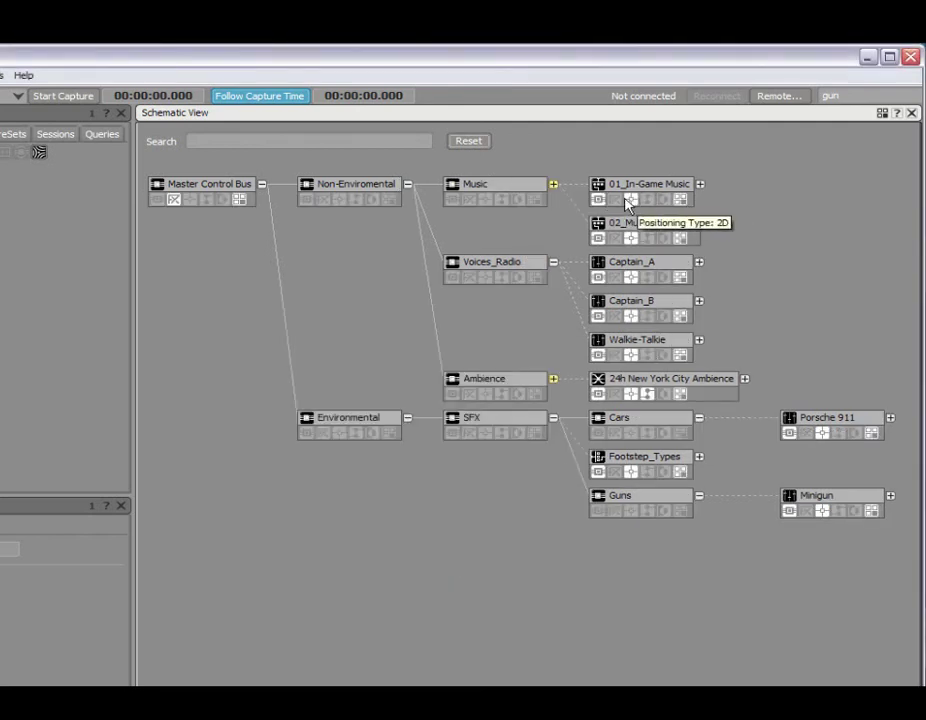